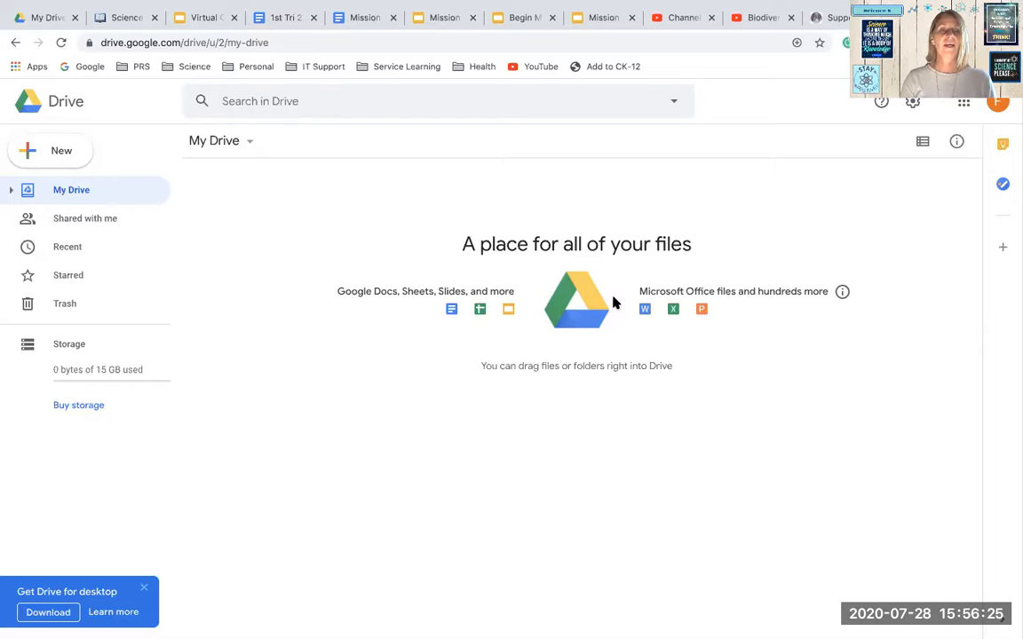
Create a new folder named Science in My Drive
click(64, 150)
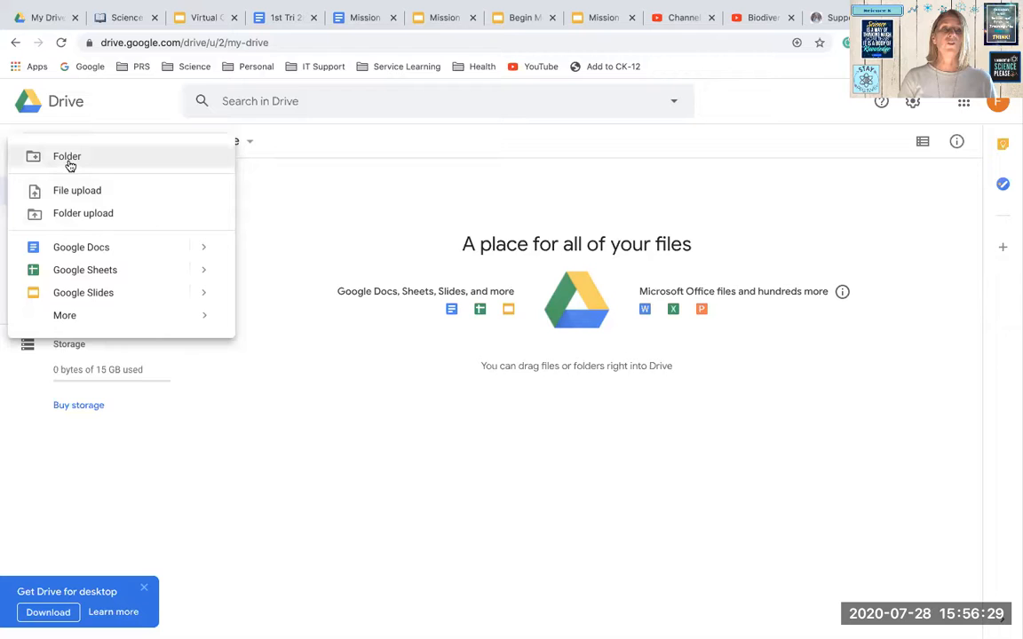
click(67, 157)
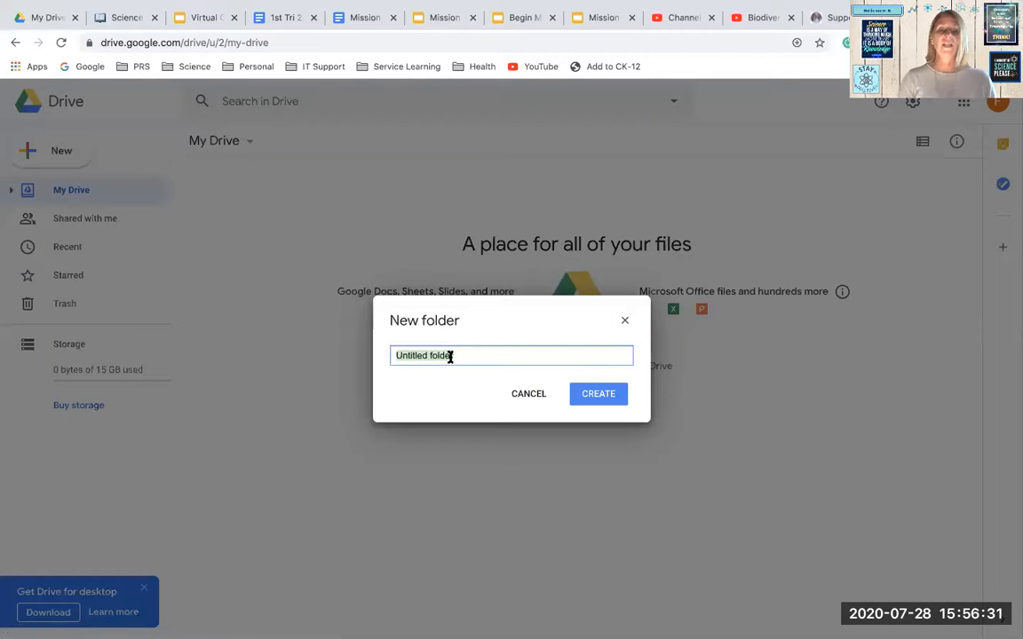
text(Sciec)
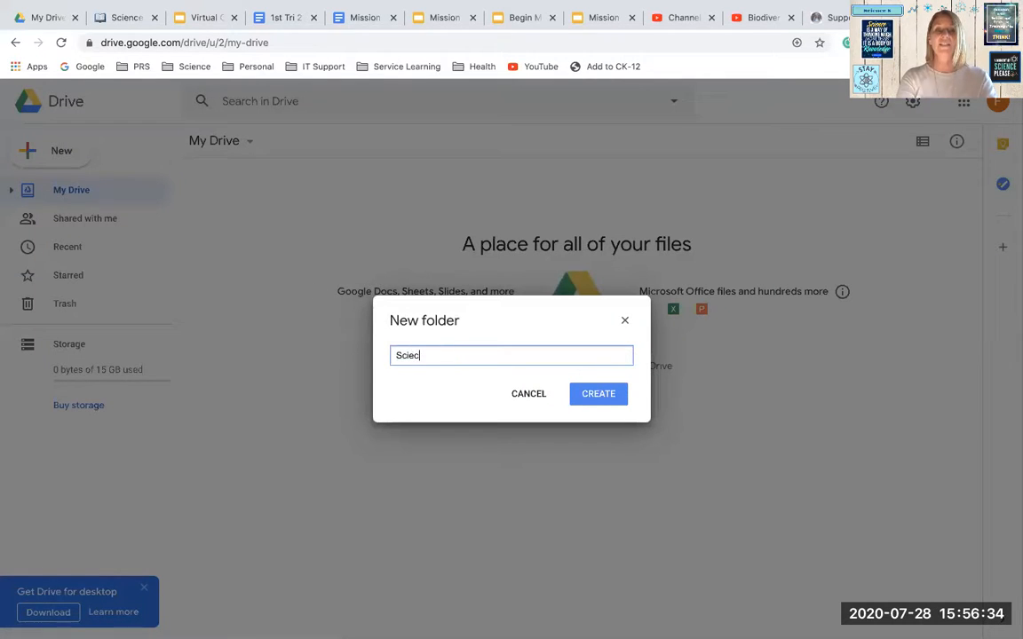
key(BackSpace)
text(nce)
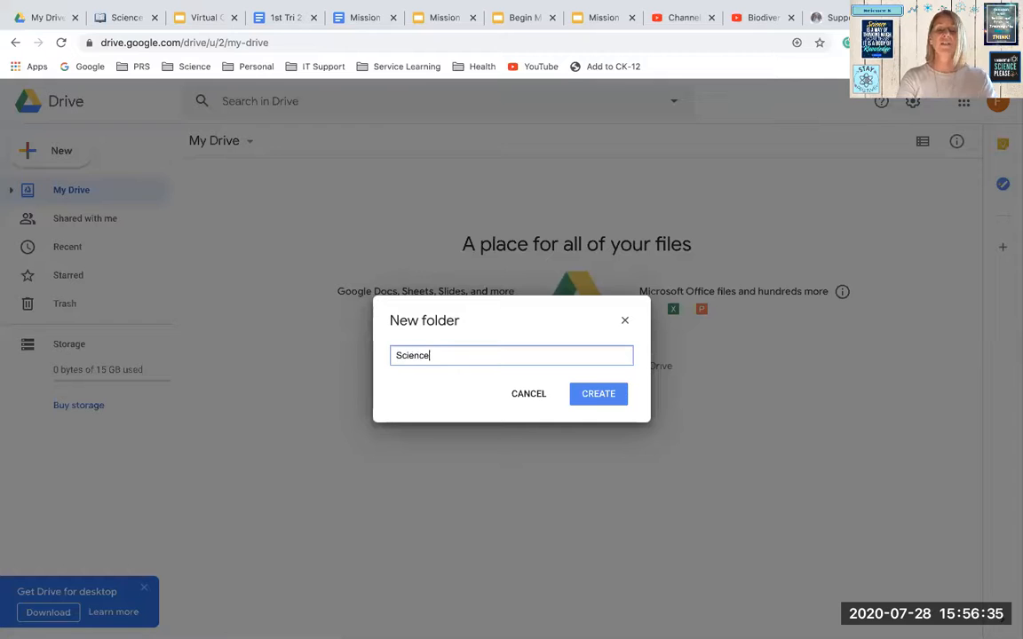
click(599, 395)
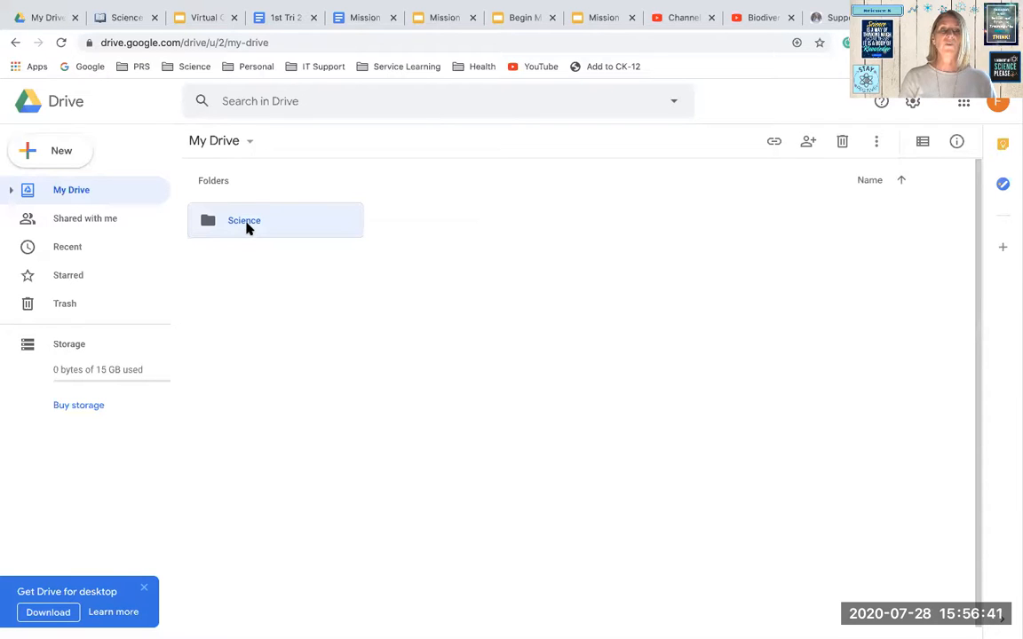
View the sharing options of the Science folder and close them without adding anyone
right_click(247, 229)
click(287, 282)
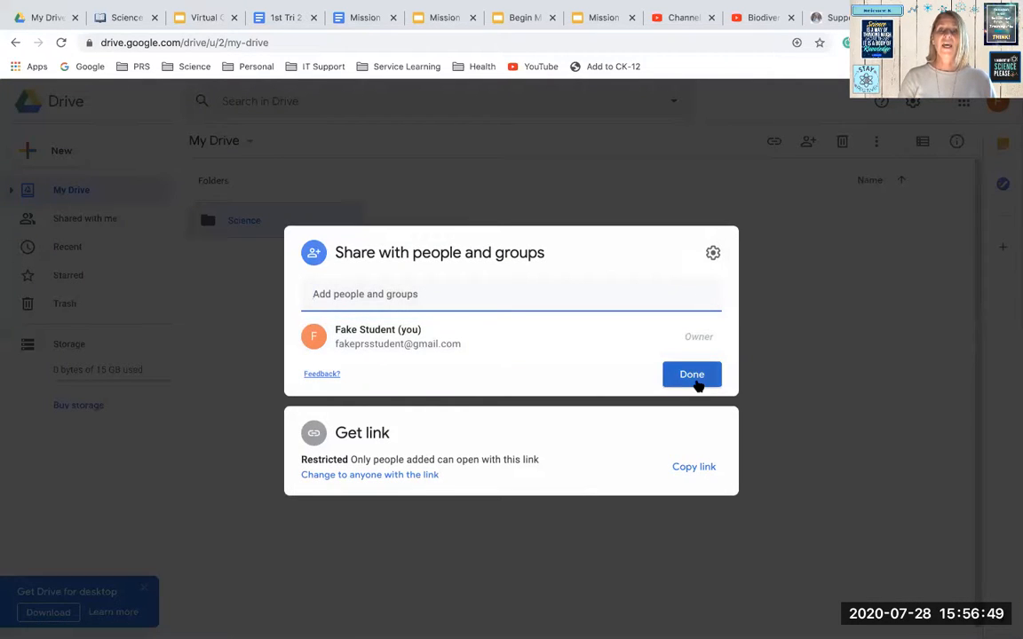
click(692, 374)
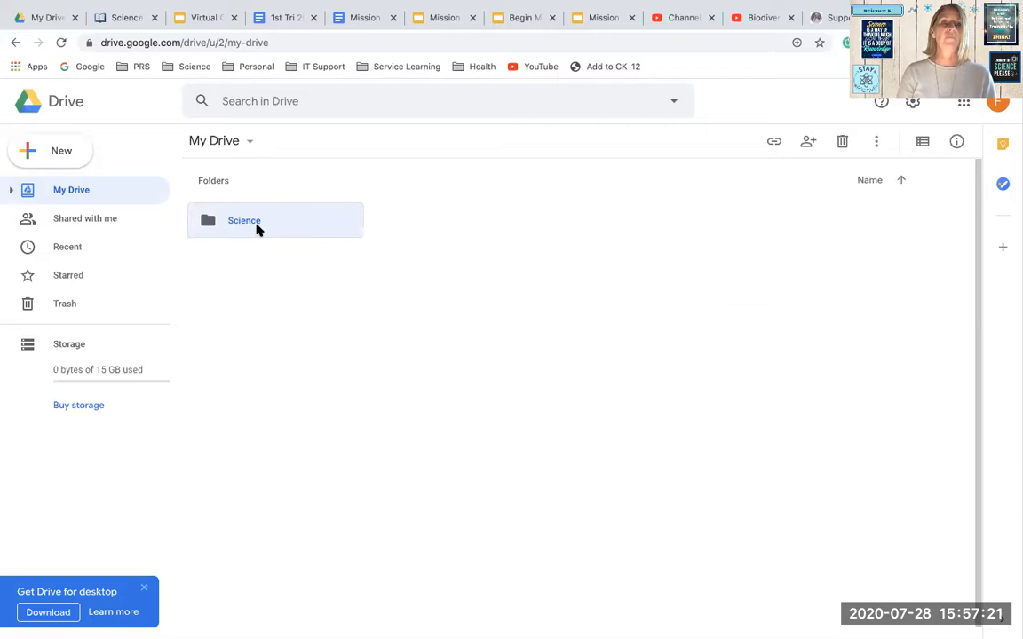
Create a new folder named English in My Drive alongside the Science folder
click(68, 151)
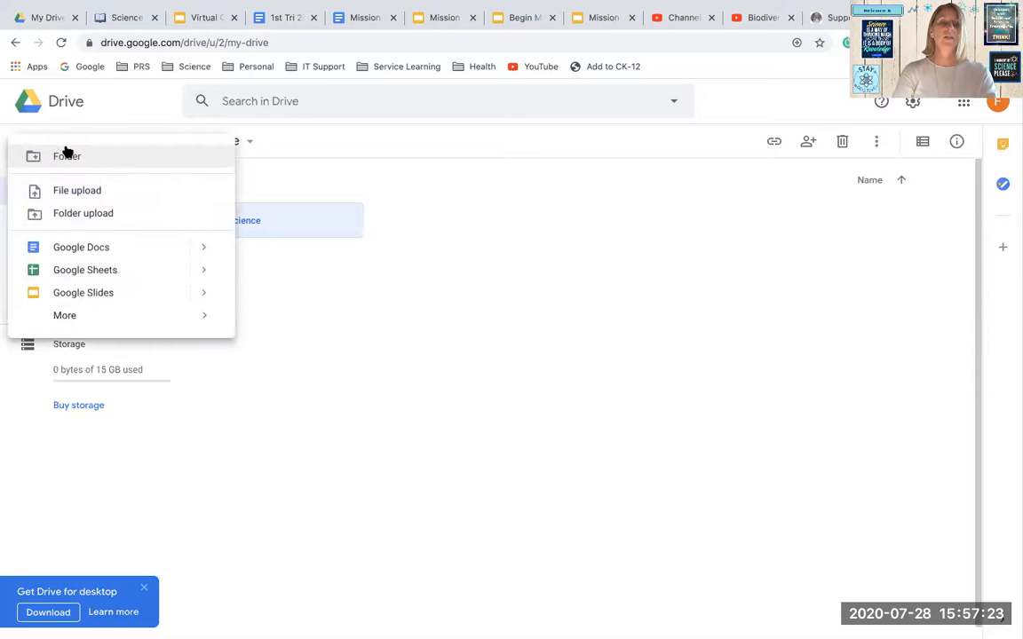
click(67, 155)
text(English)
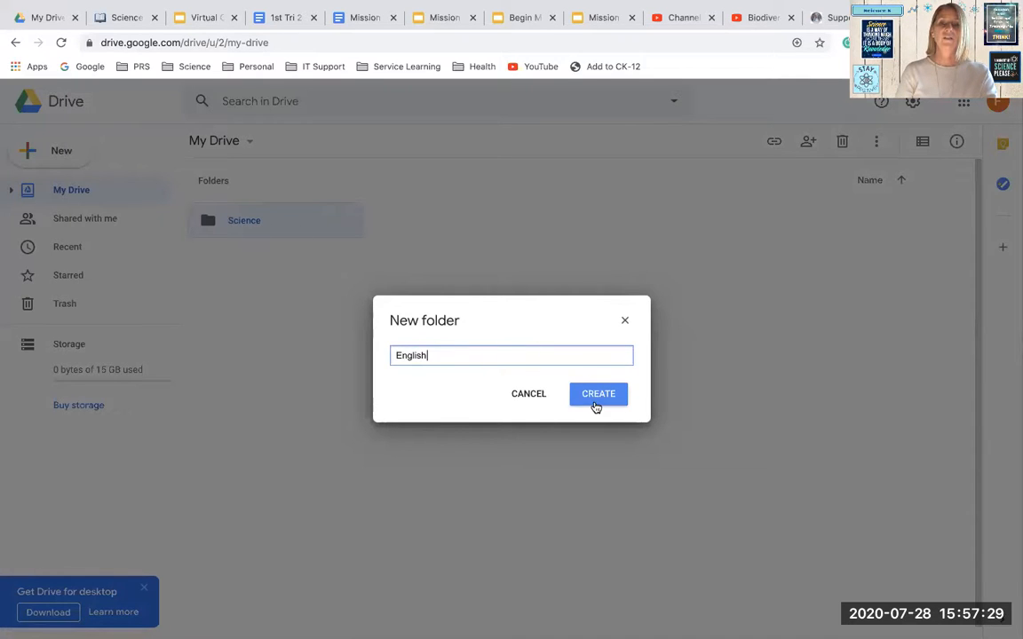
click(596, 405)
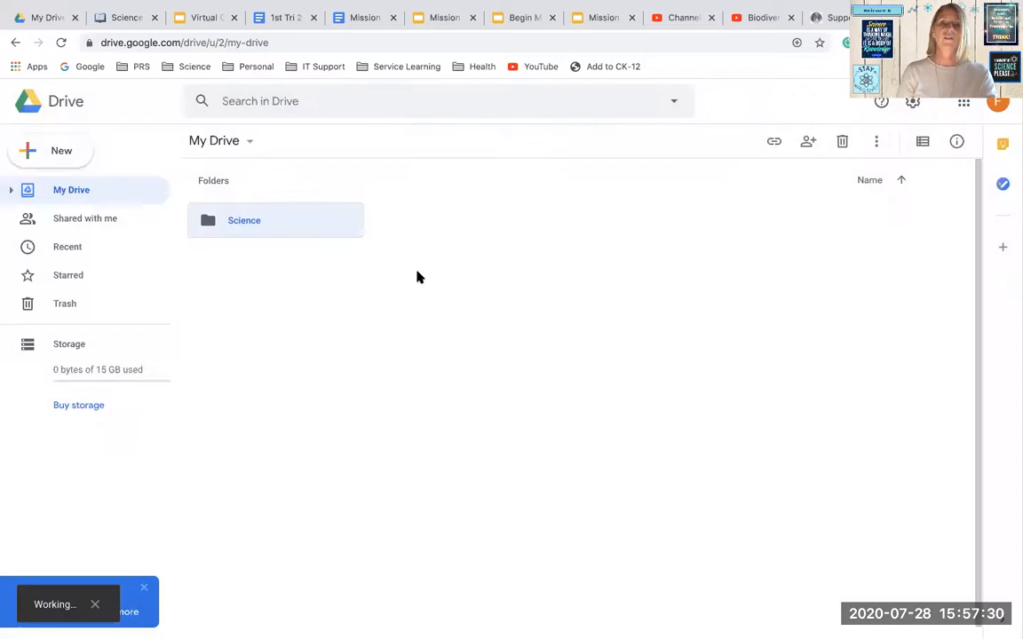
Create a new folder named Math in My Drive alongside English and Science
click(62, 153)
click(68, 157)
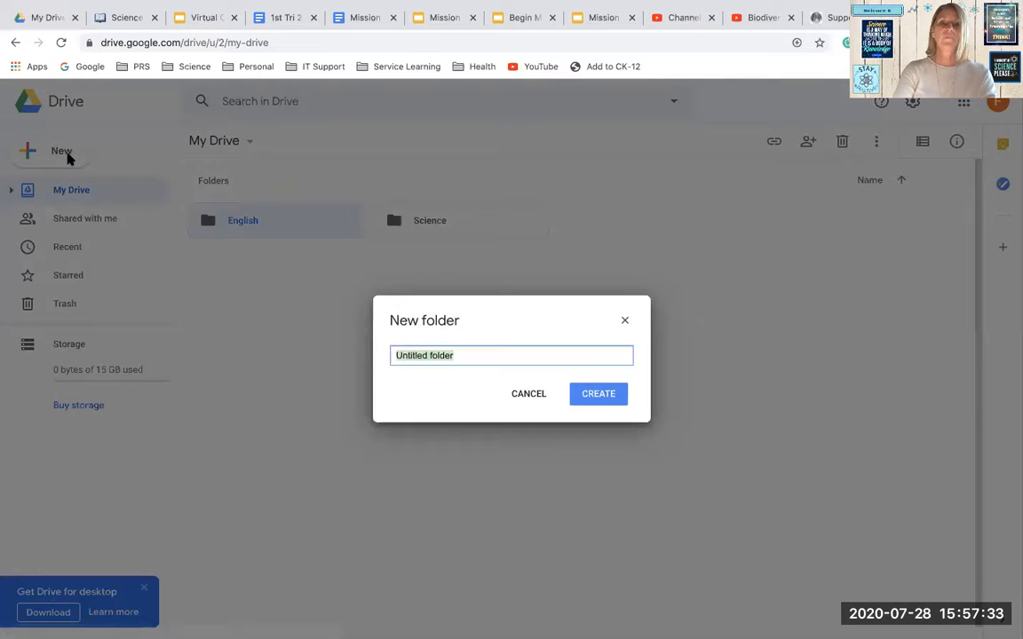
text(Math)
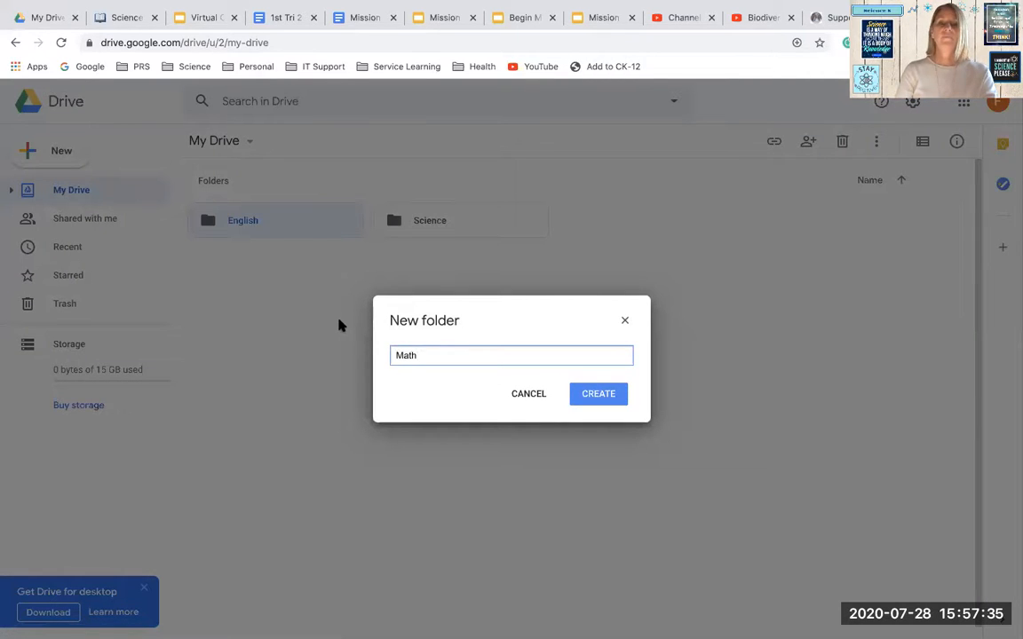
click(596, 394)
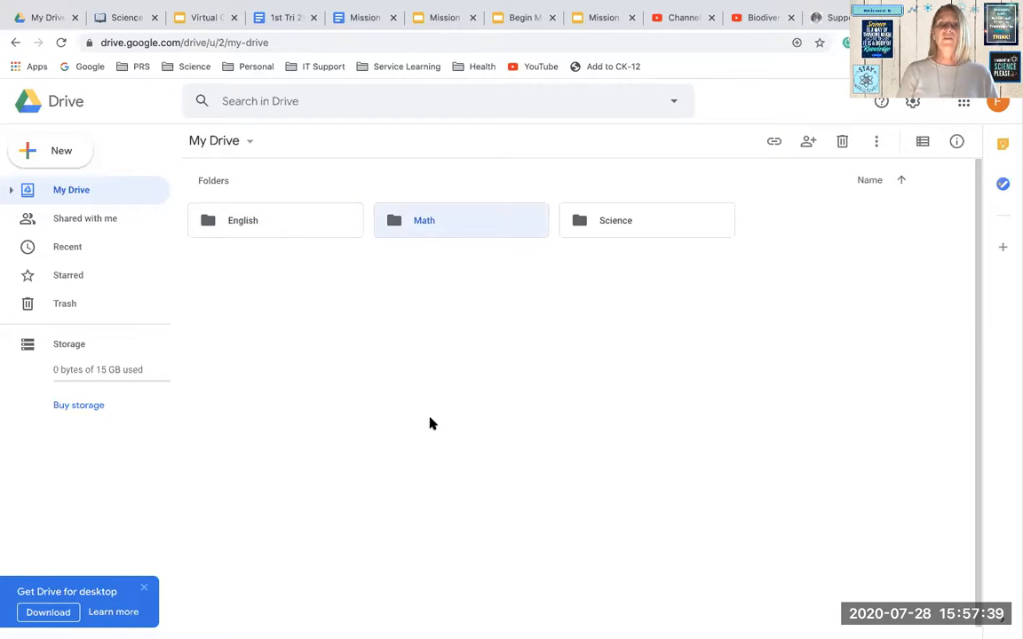
Change the color of the English folder to red and the Math folder to blue
right_click(256, 225)
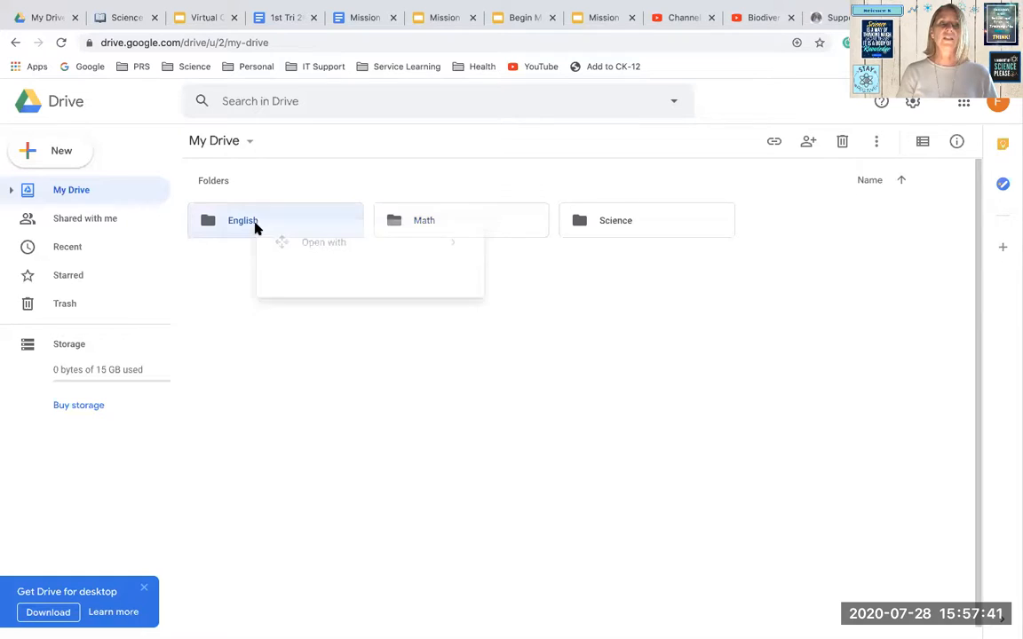
mouse_move(342, 421)
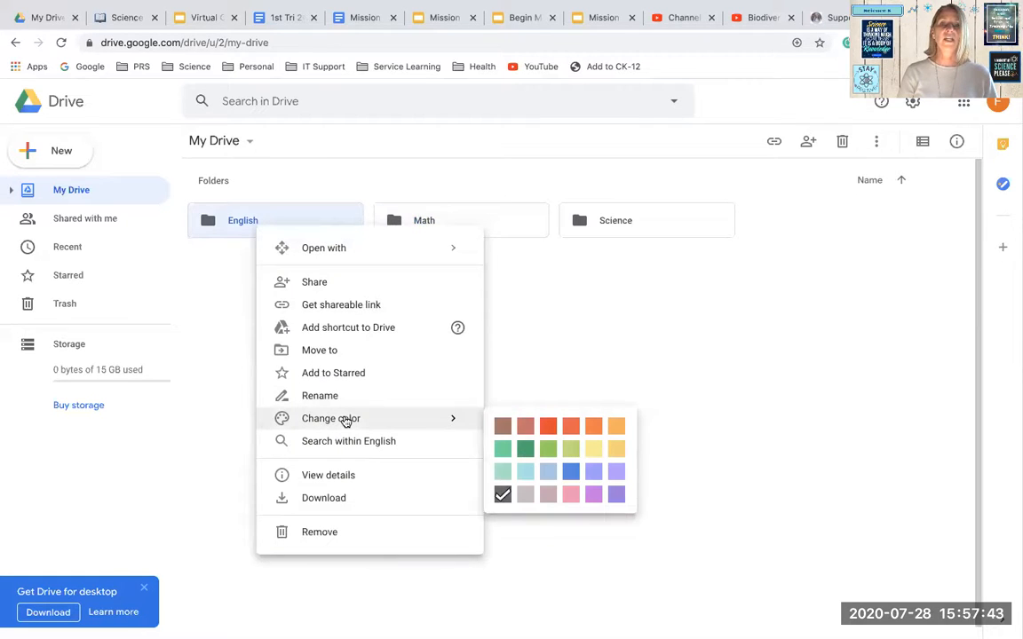
click(549, 430)
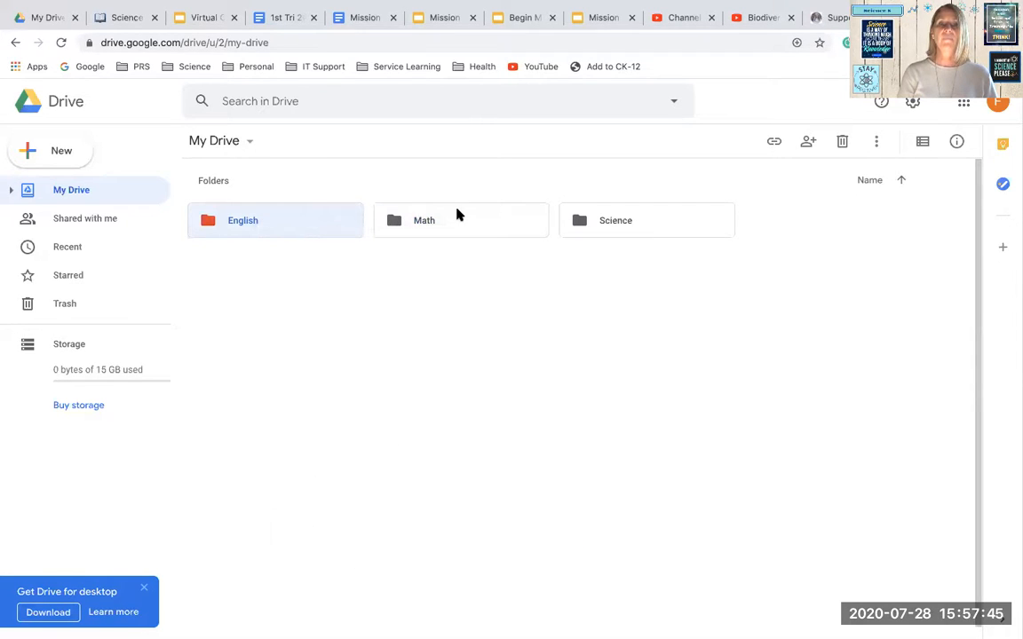
right_click(455, 227)
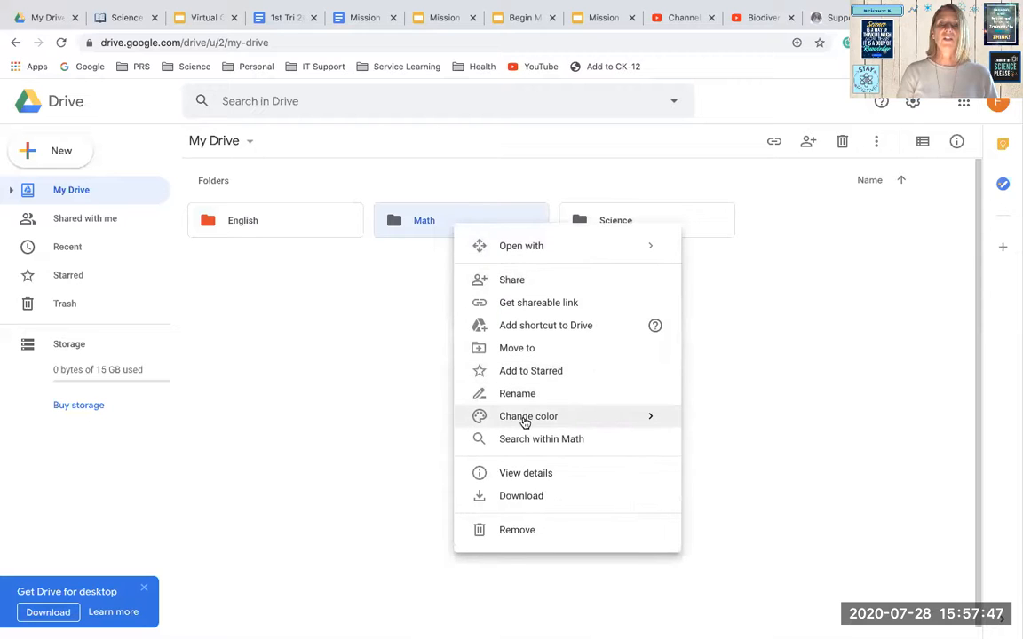
mouse_move(525, 423)
click(769, 473)
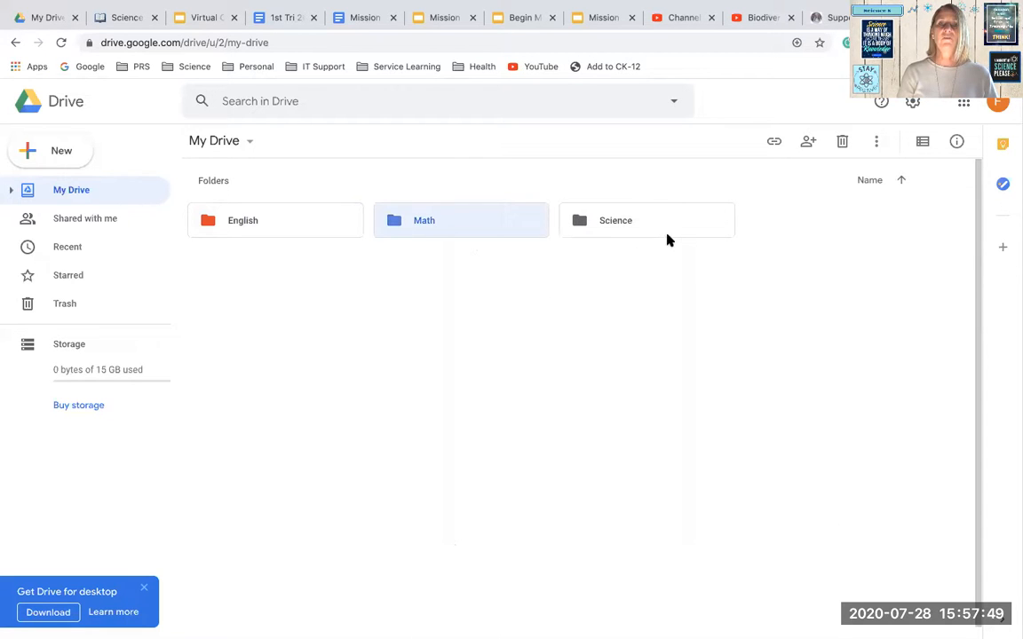
Change the color of the Science folder to green and deselect it
right_click(662, 229)
mouse_move(717, 423)
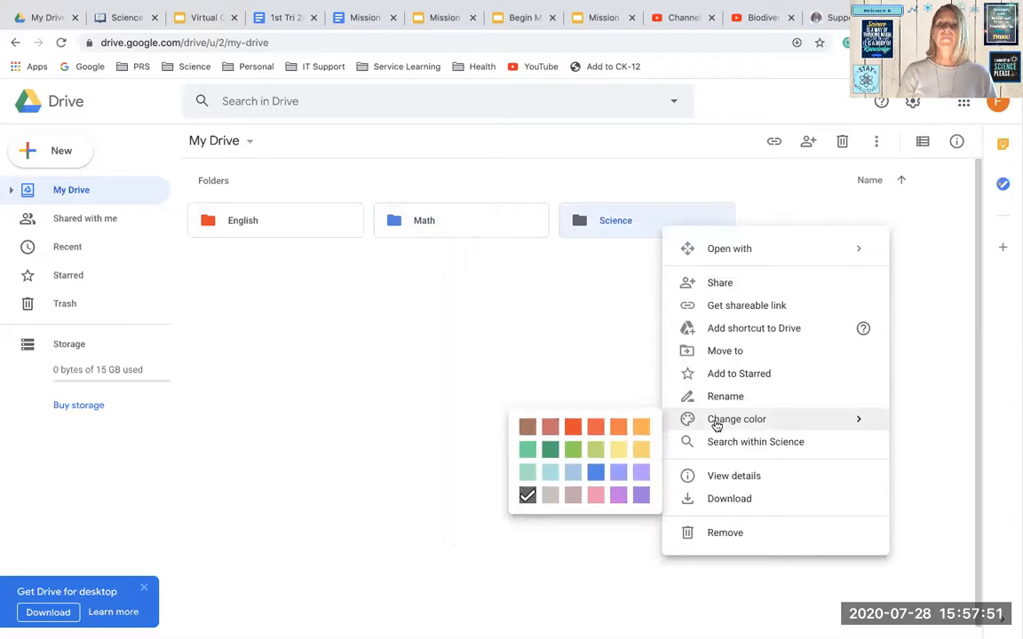
click(571, 451)
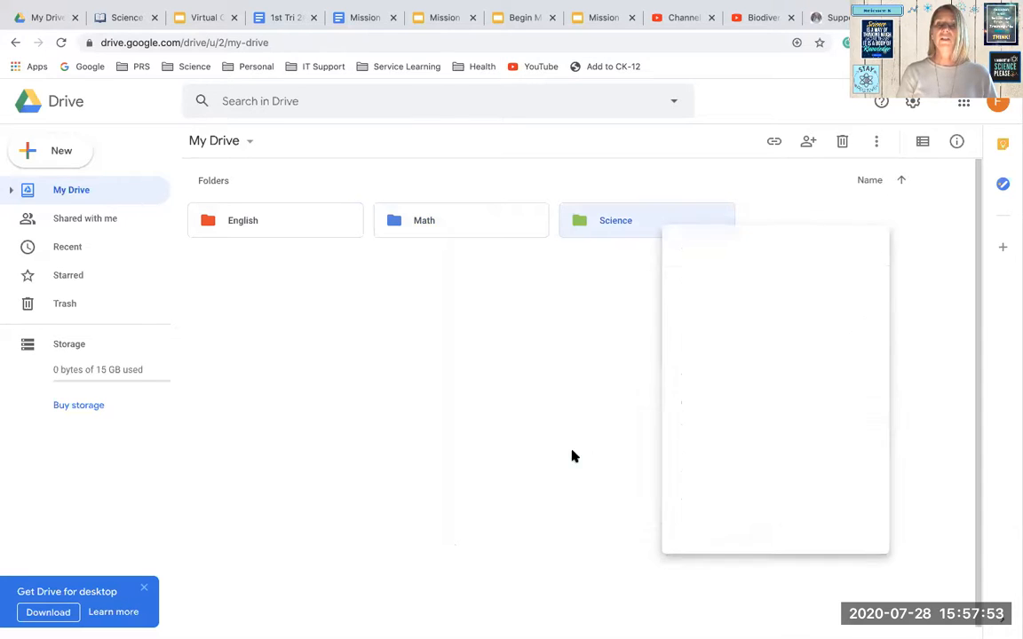
click(497, 355)
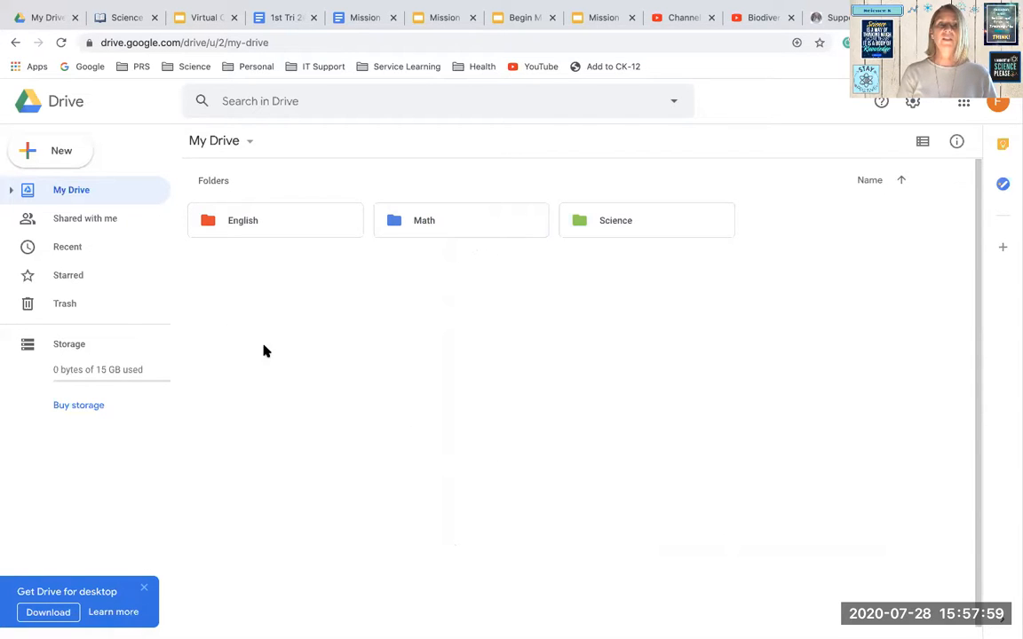
drag(335, 373, 354, 331)
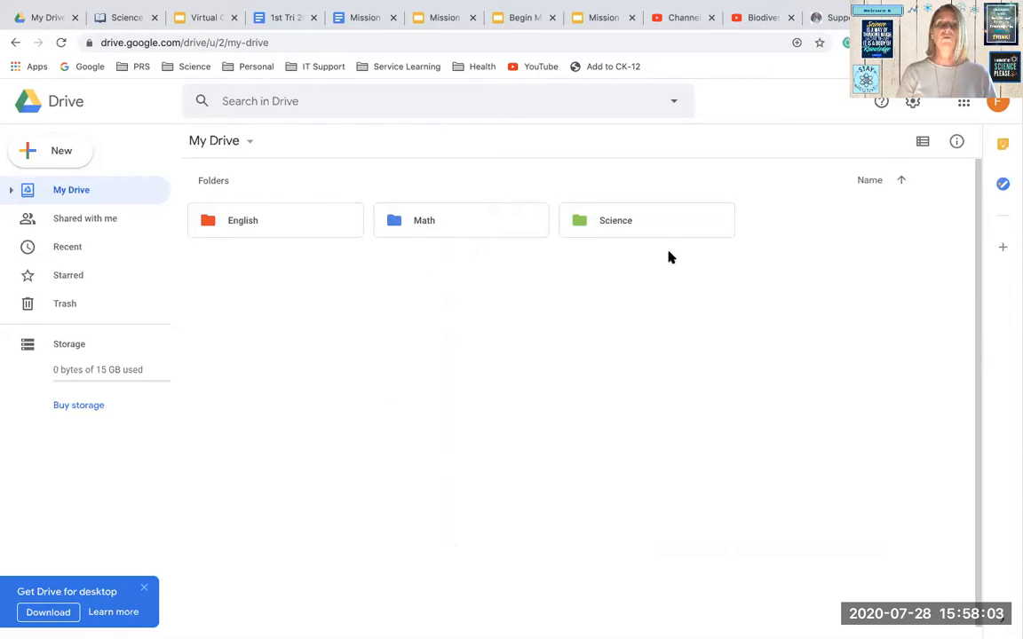
Expand My Drive in the folder tree to view its subfolders
click(12, 190)
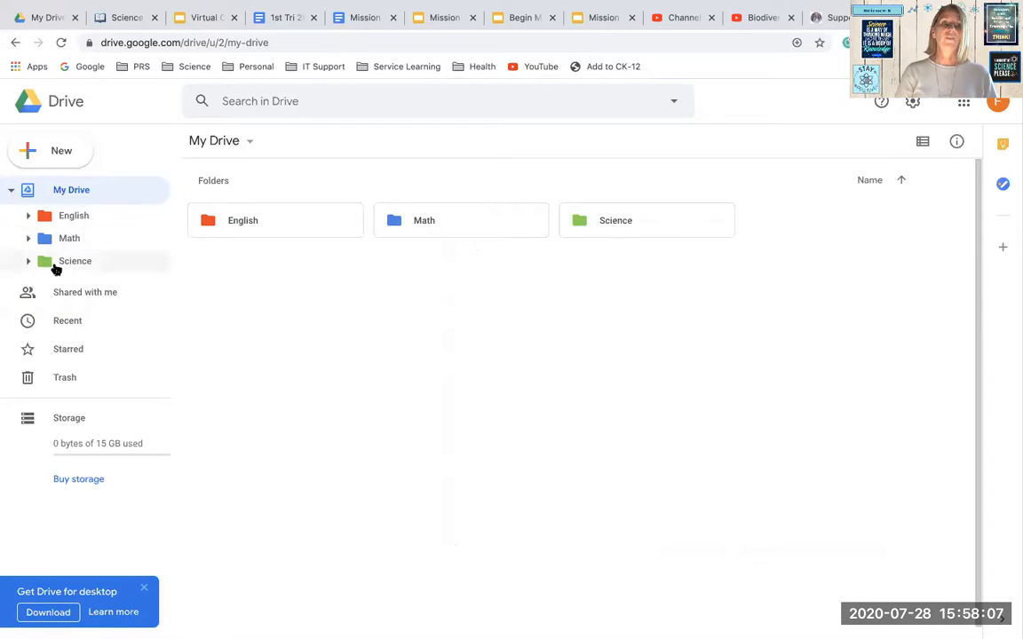
drag(373, 441, 98, 271)
scroll(568, 411, down, 1)
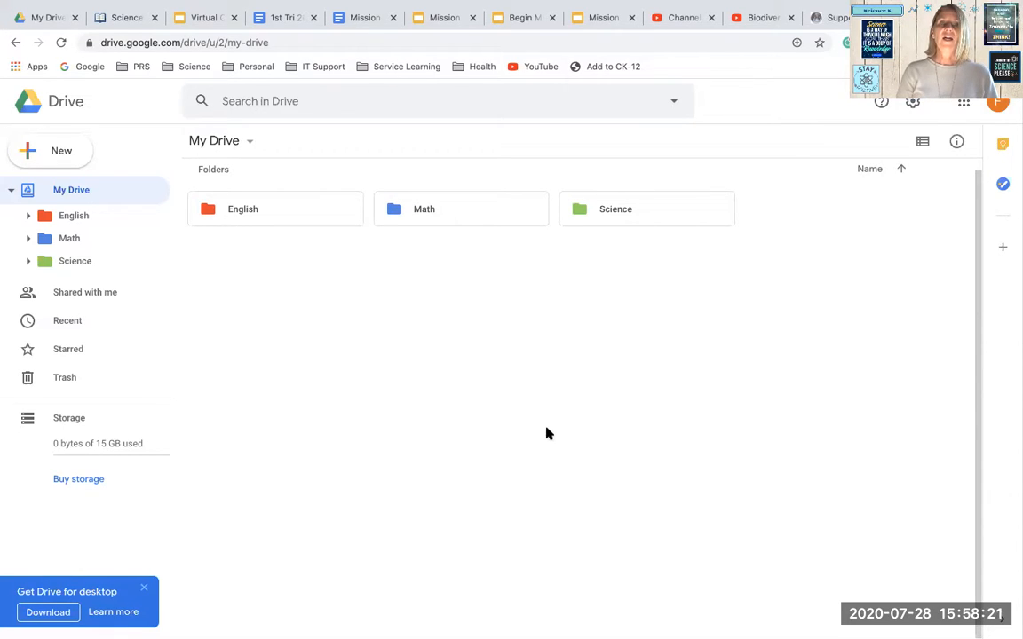
Create a new folder named 7th Grade in My Drive
click(57, 151)
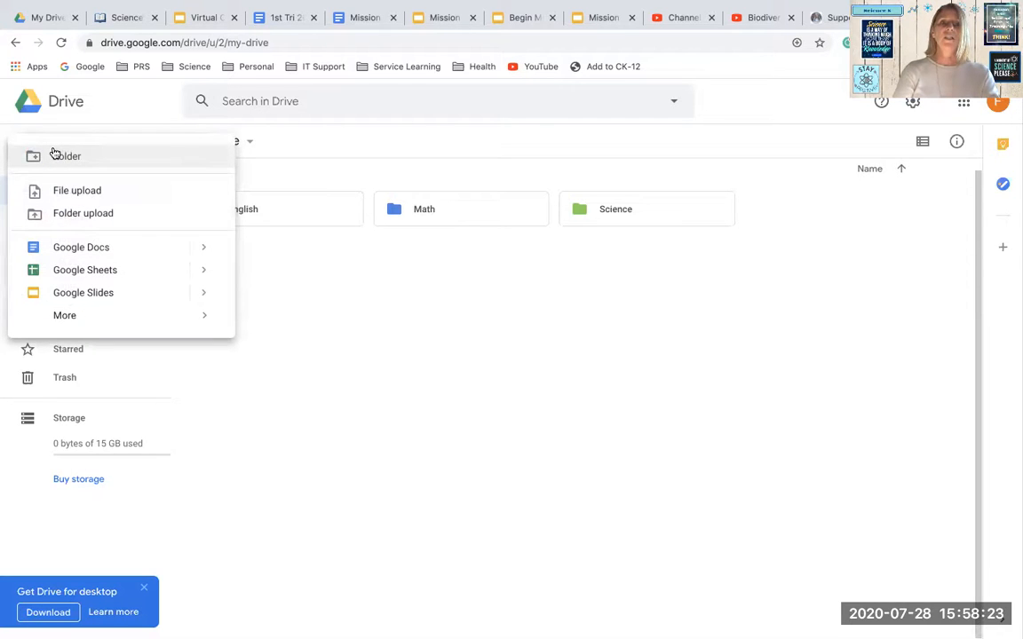
click(55, 153)
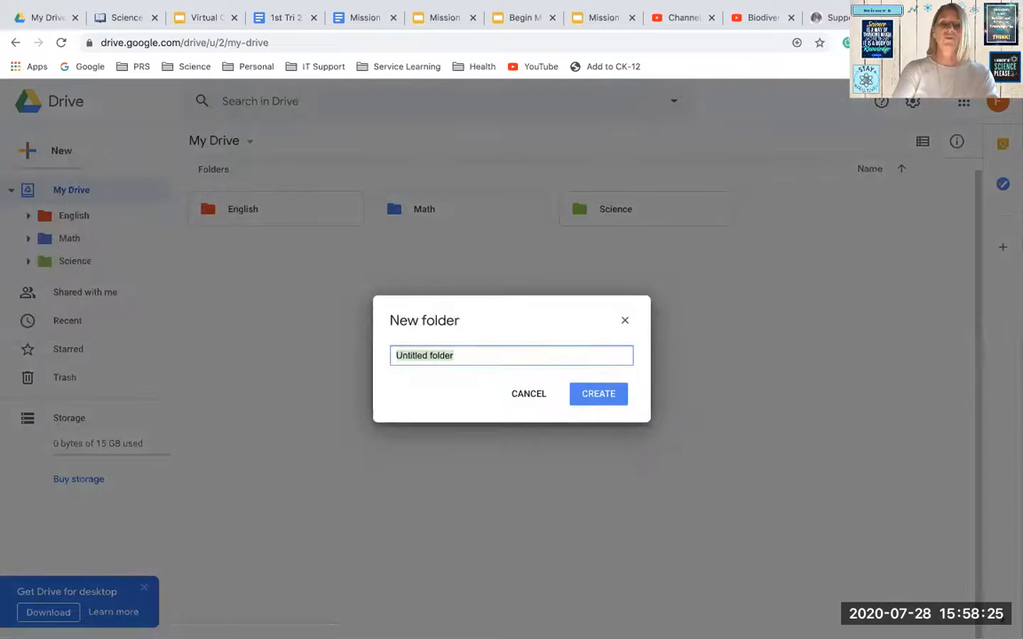
text(7th Grad)
key(BackSpace)
key(BackSpace)
text(rad)
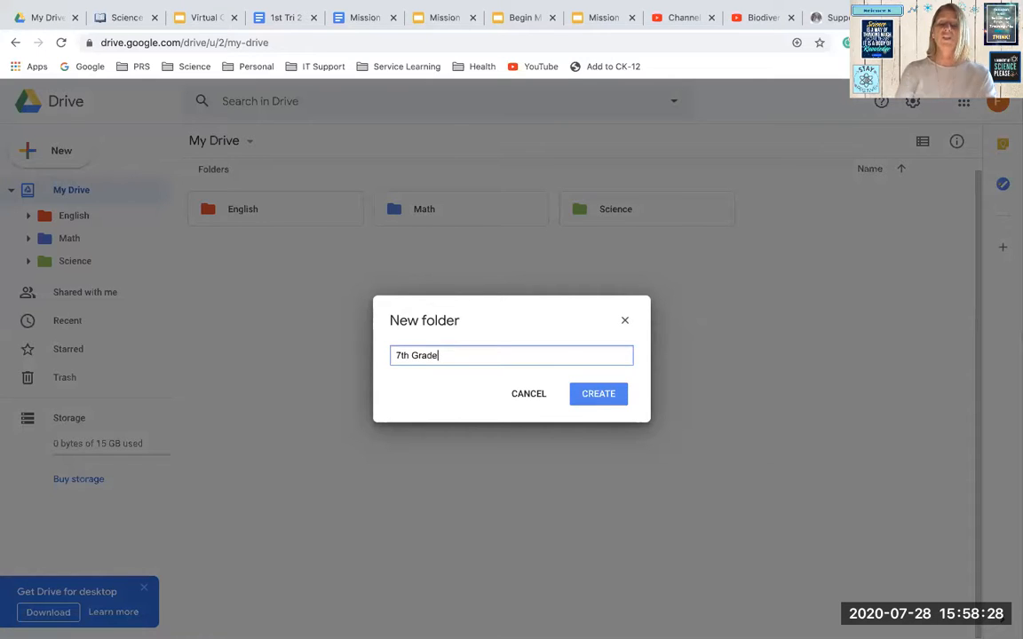
click(597, 393)
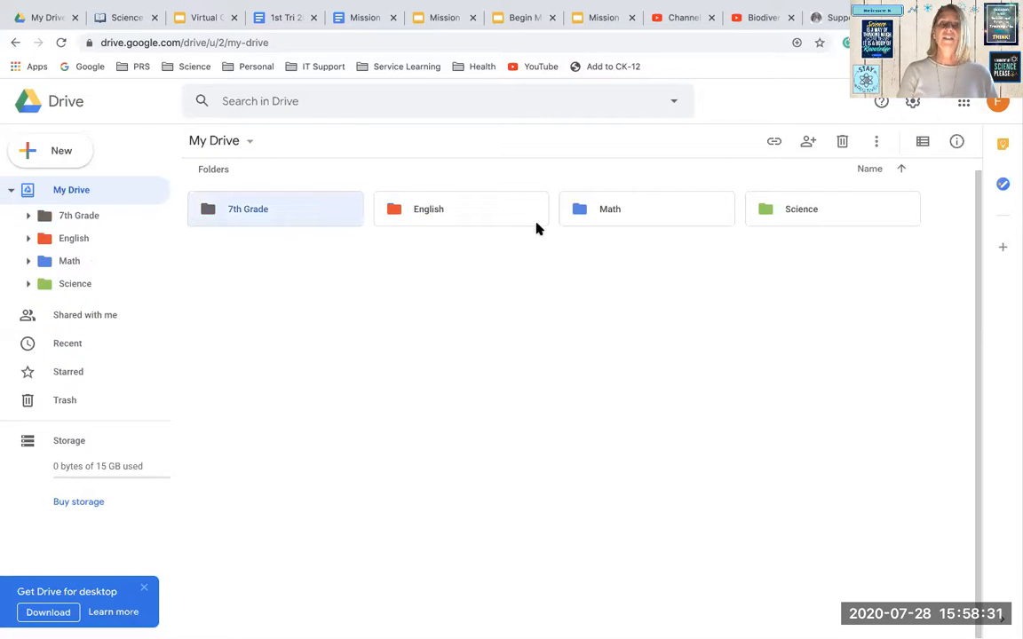
Move the English, Math and Science folders together into the 7th Grade folder
click(495, 223)
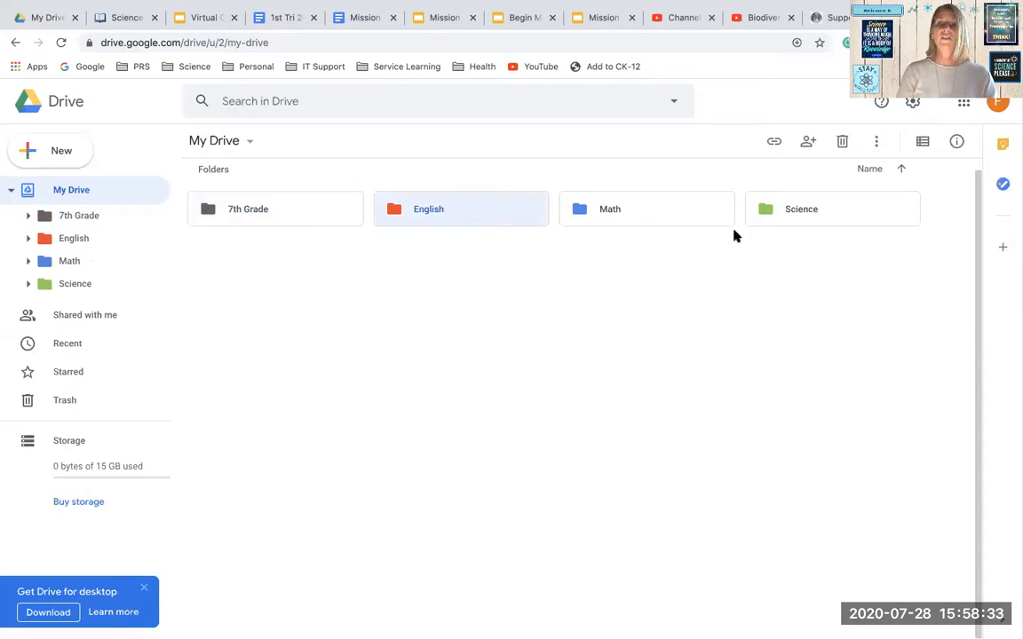
shift+click(760, 218)
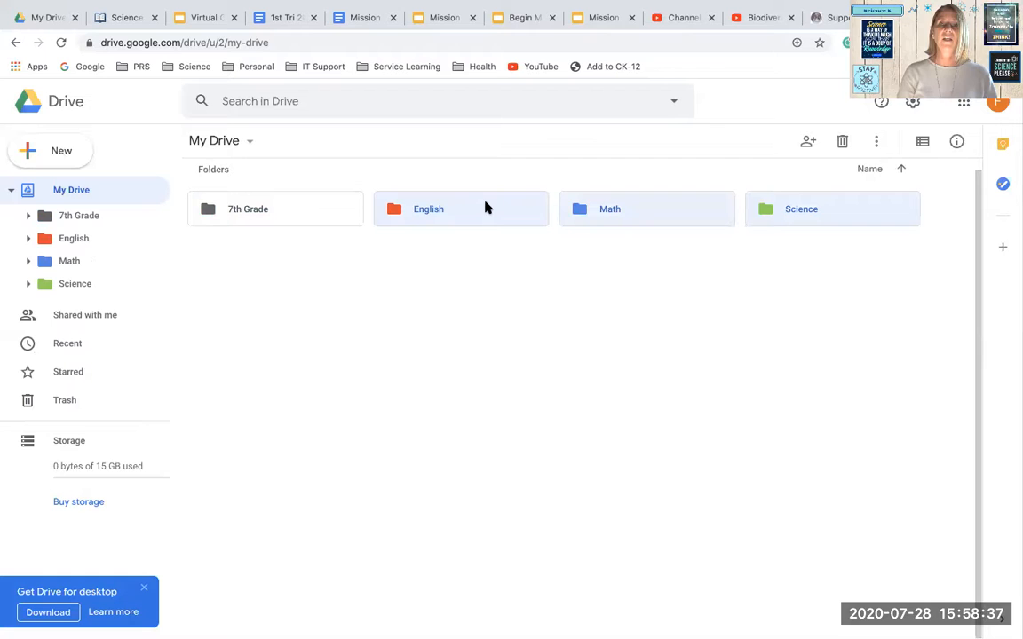
drag(485, 207, 316, 221)
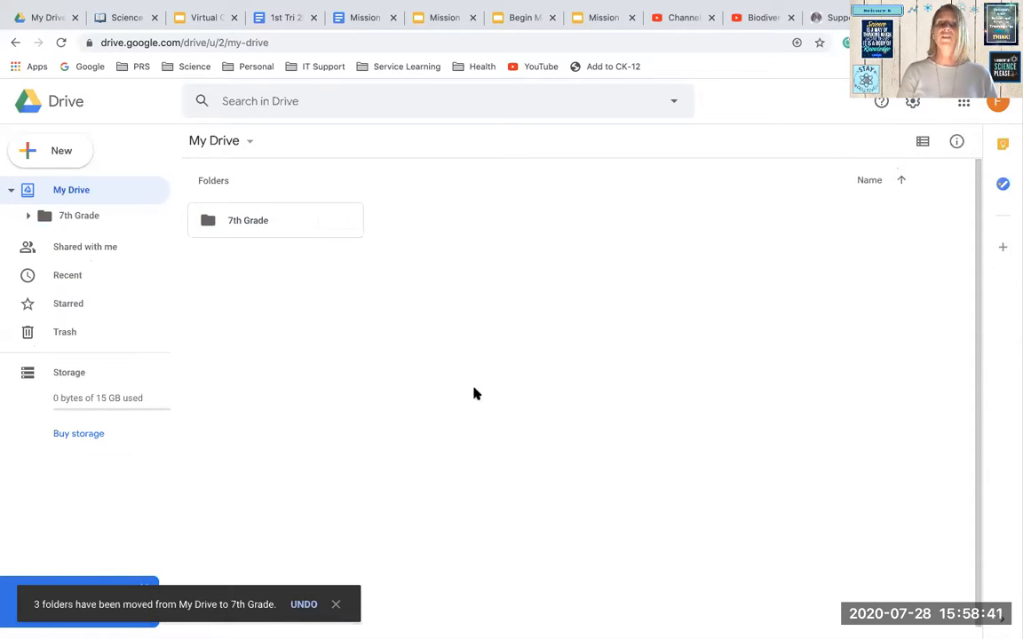
Create a new folder named 8th Grade in My Drive and open it
click(42, 151)
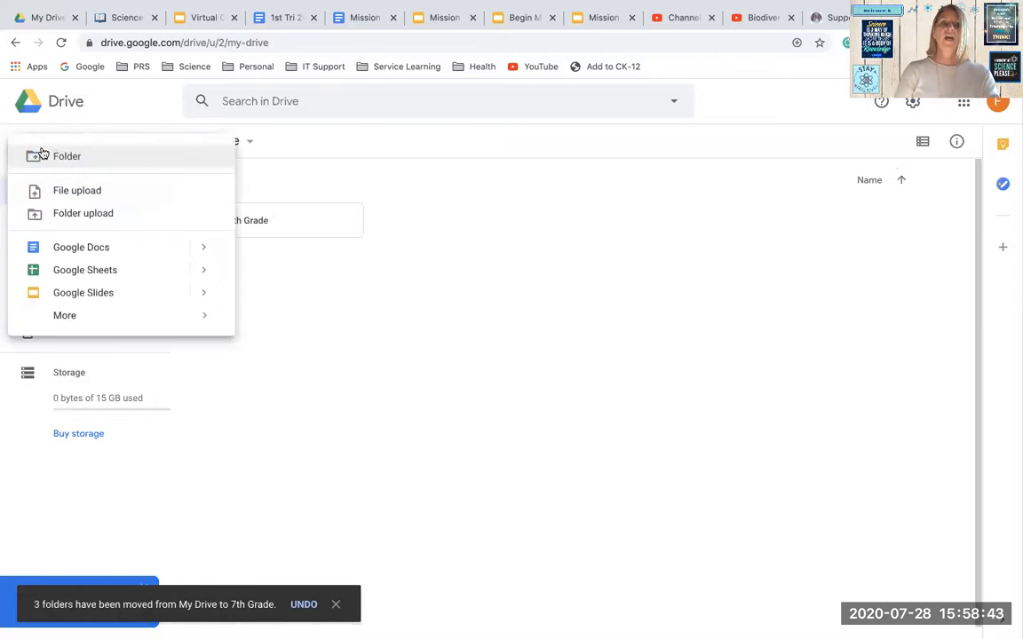
click(51, 160)
text(8th Grade)
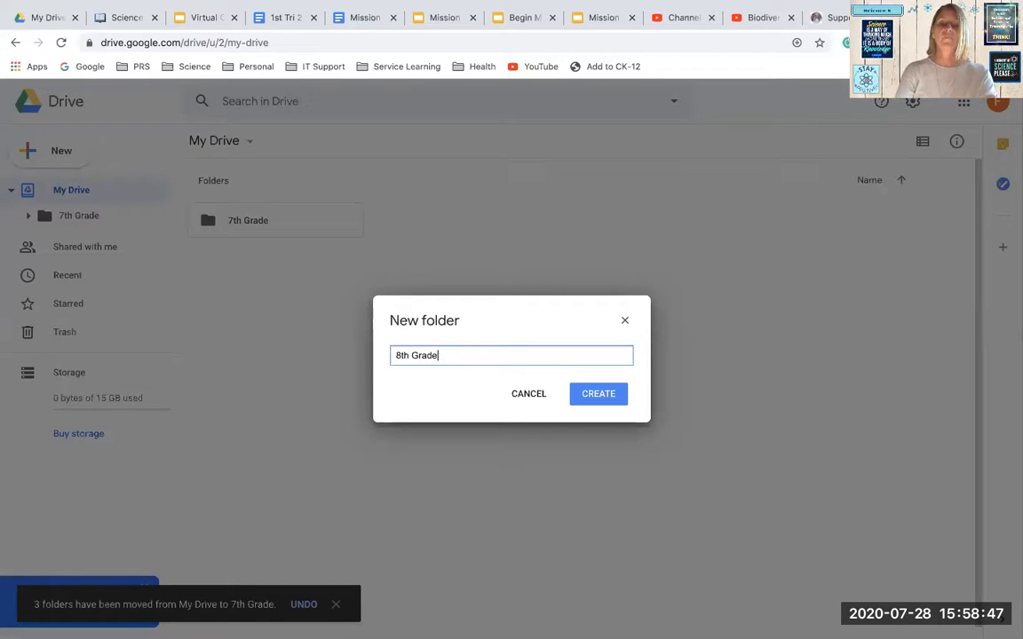
click(595, 399)
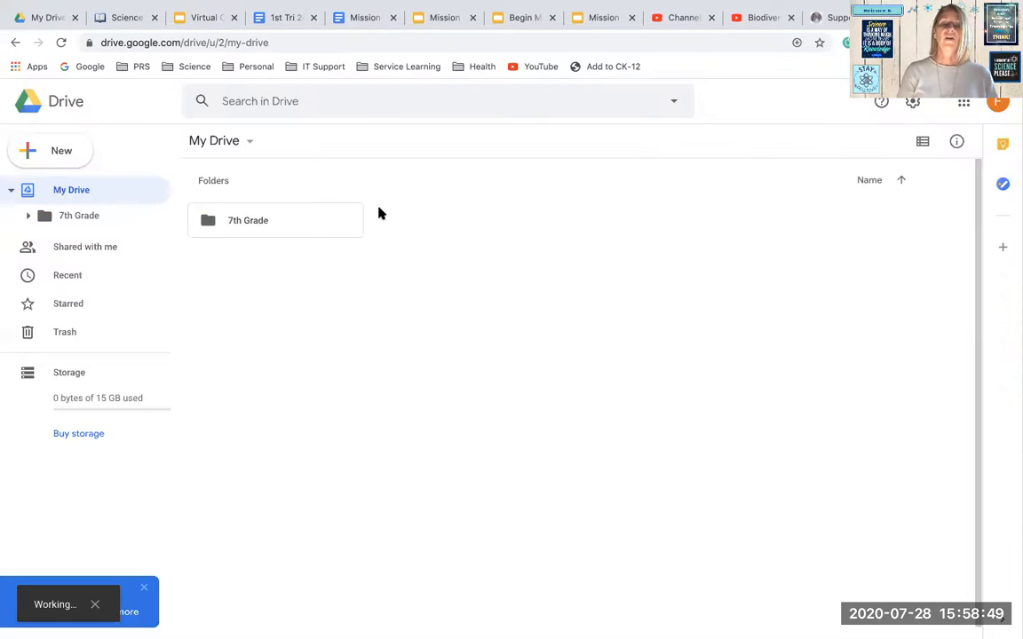
double_click(411, 224)
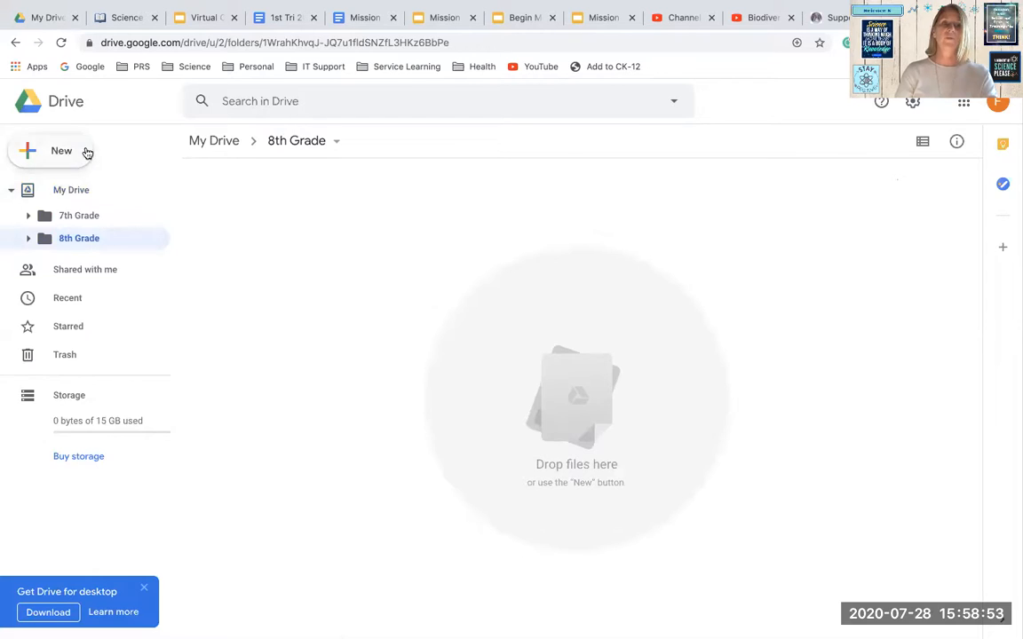
Create a new folder named Science inside the 8th Grade folder
click(87, 153)
click(107, 170)
text(Science)
click(580, 397)
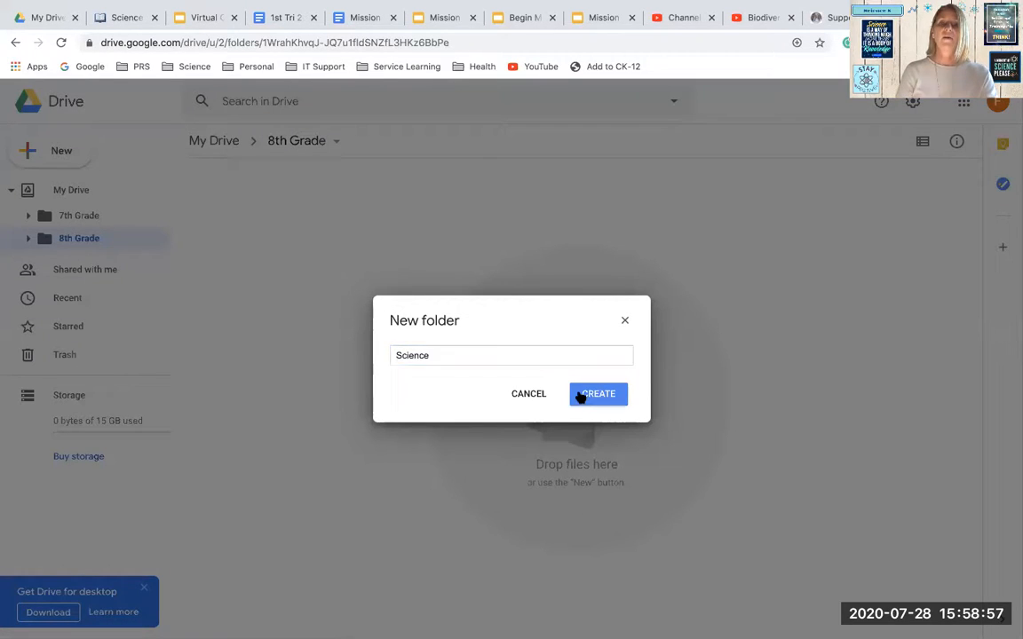
Return to My Drive and change the 7th Grade folder's color to orange-red
click(219, 141)
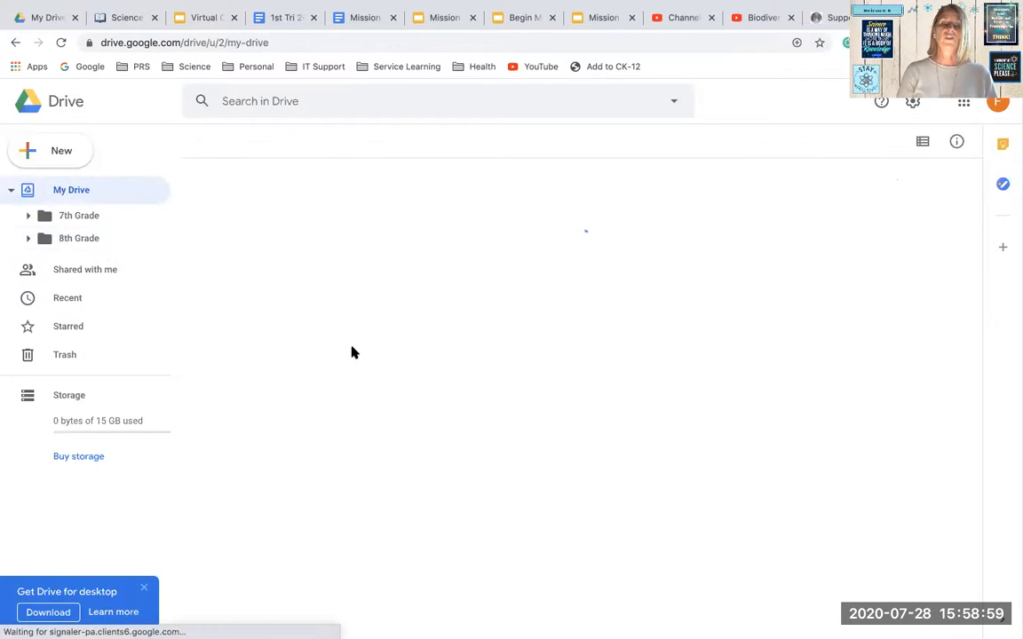
right_click(312, 223)
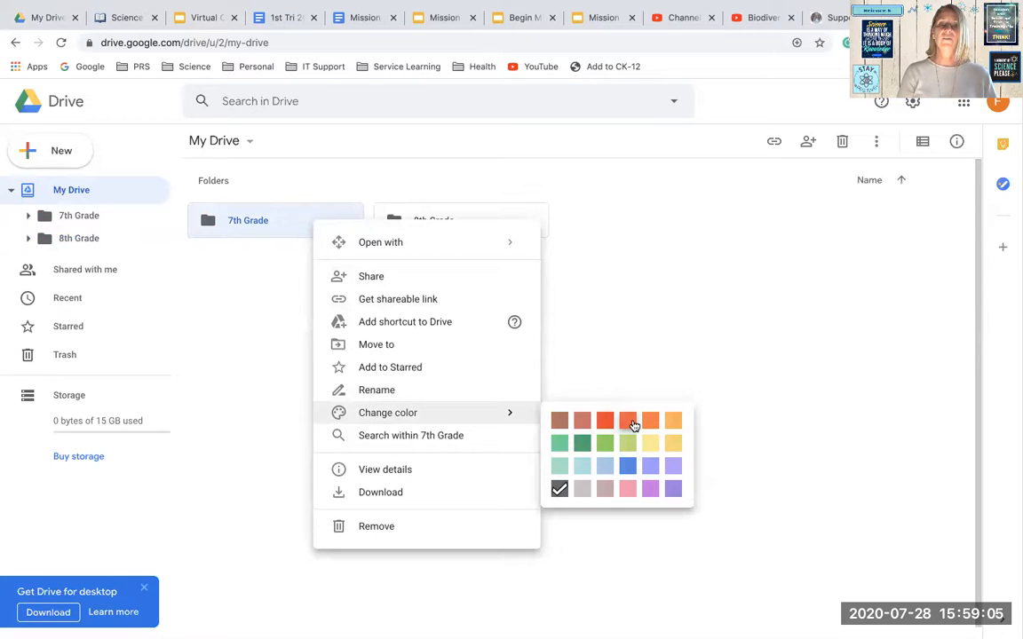
click(628, 423)
Change the 8th Grade folder's color to blue and clear the folder selection
right_click(425, 229)
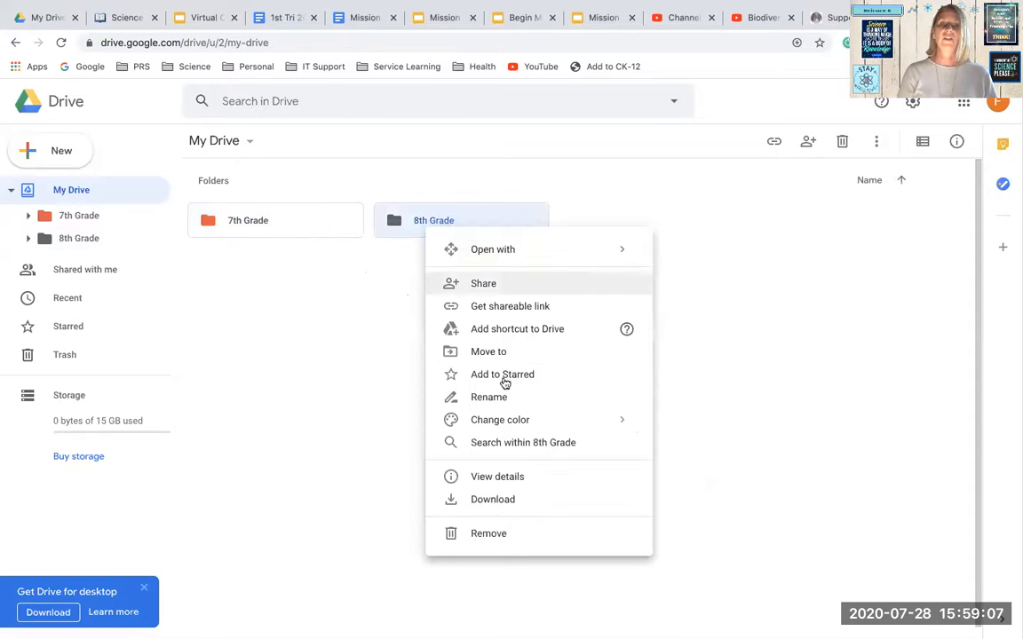
mouse_move(498, 424)
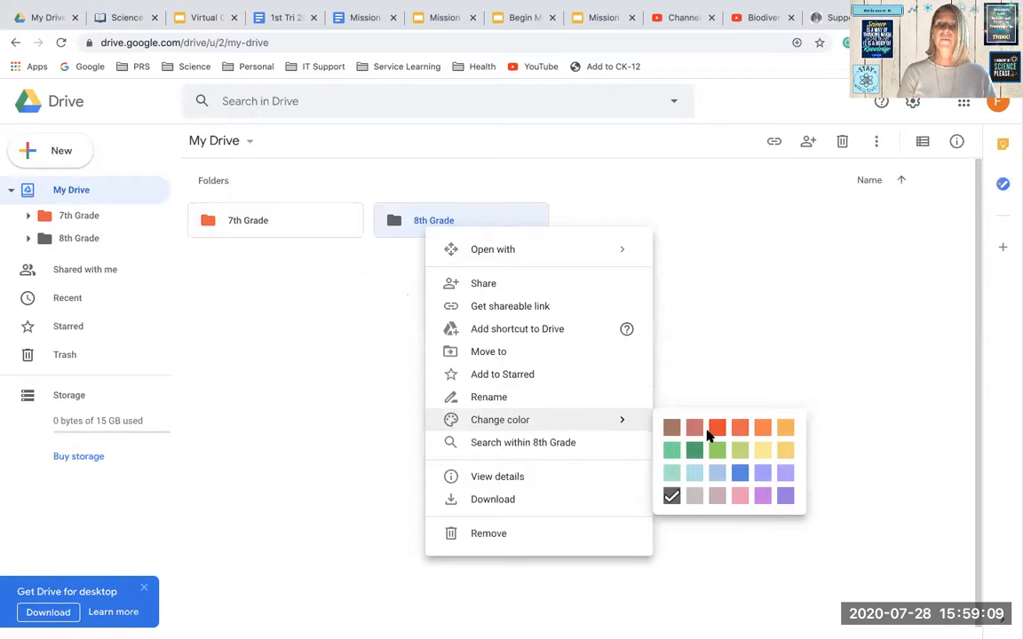
click(737, 472)
click(645, 385)
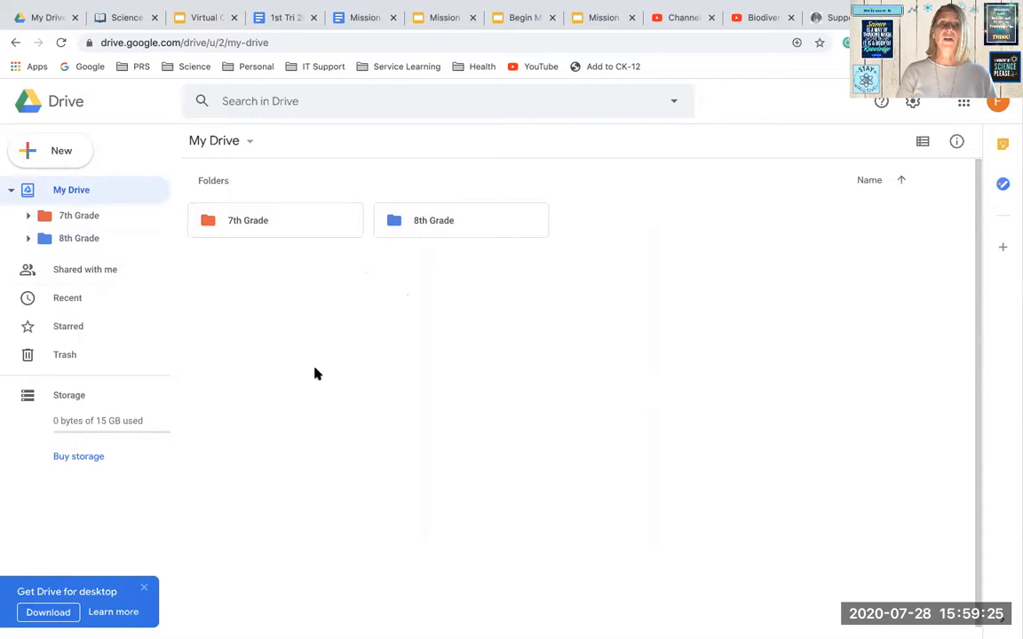
Open the Shared with me section to view files and folders shared by others
click(92, 275)
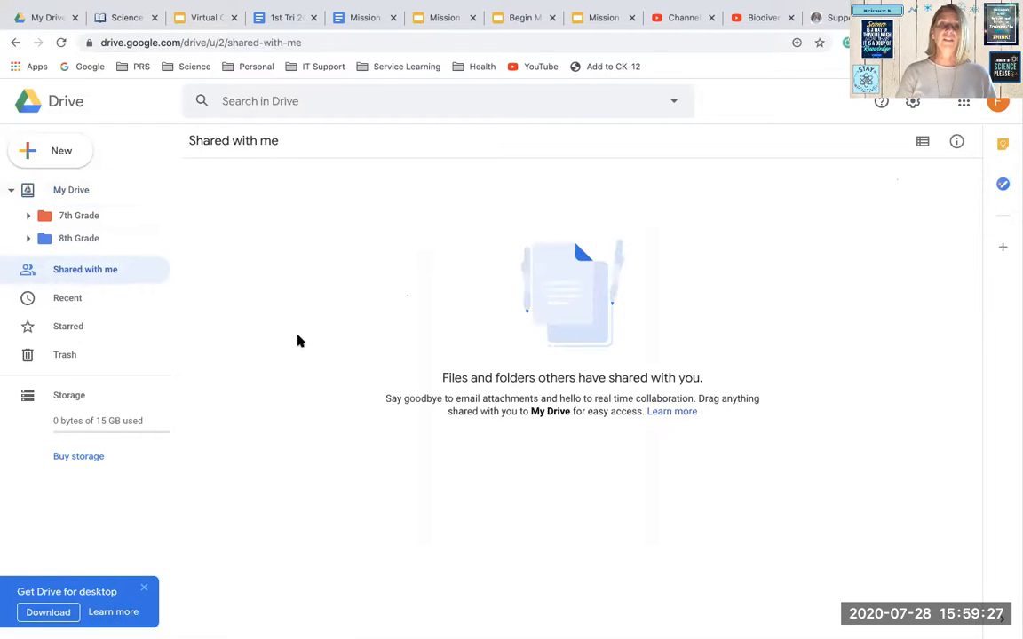